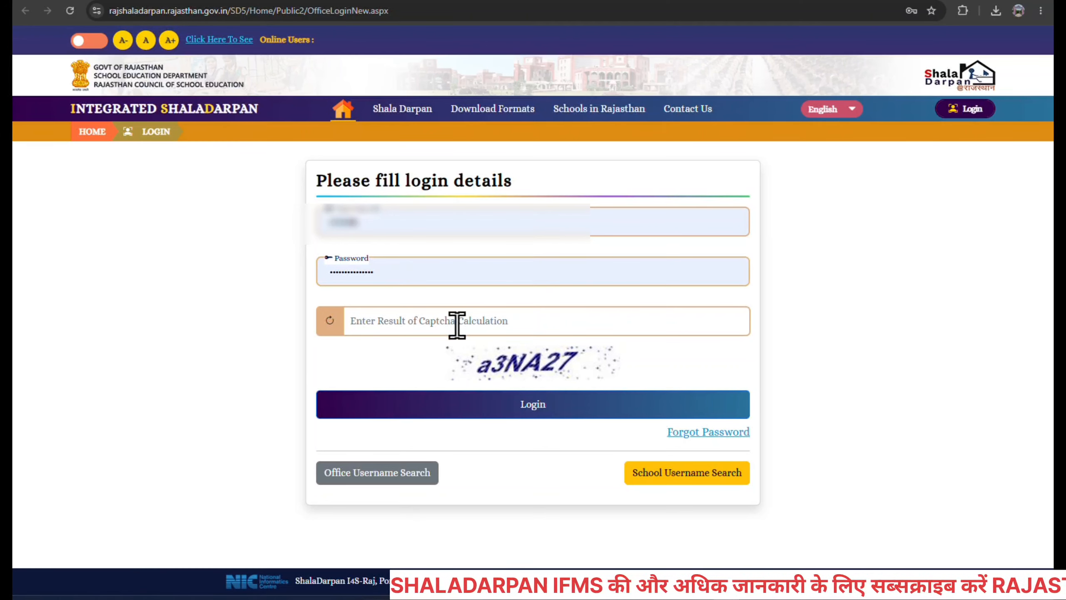
Log in to the portal with the captcha answer.
left_click(456, 322)
type("a3")
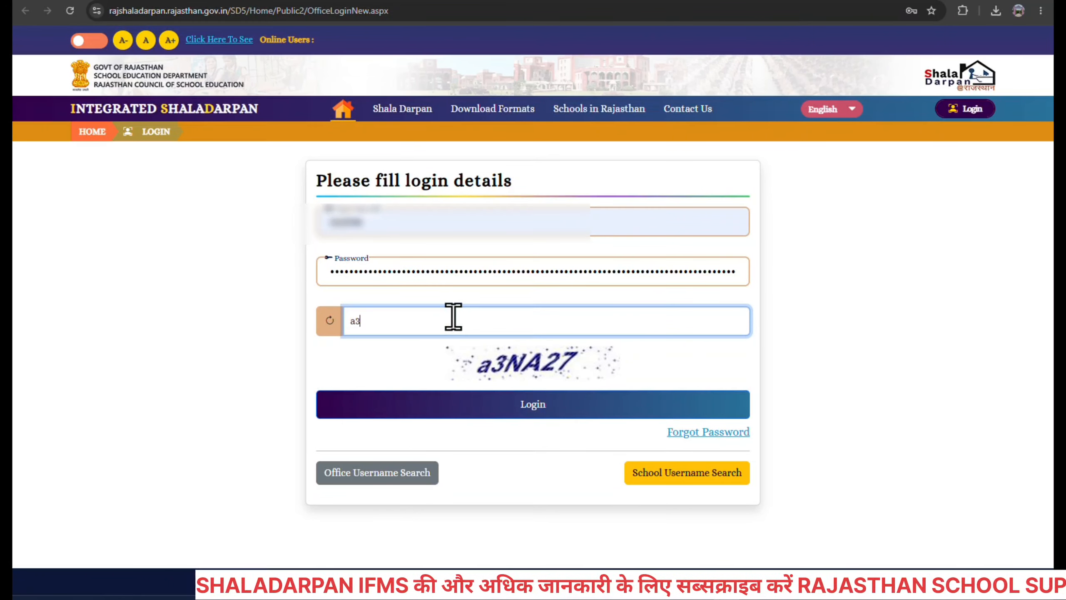
type("NA27")
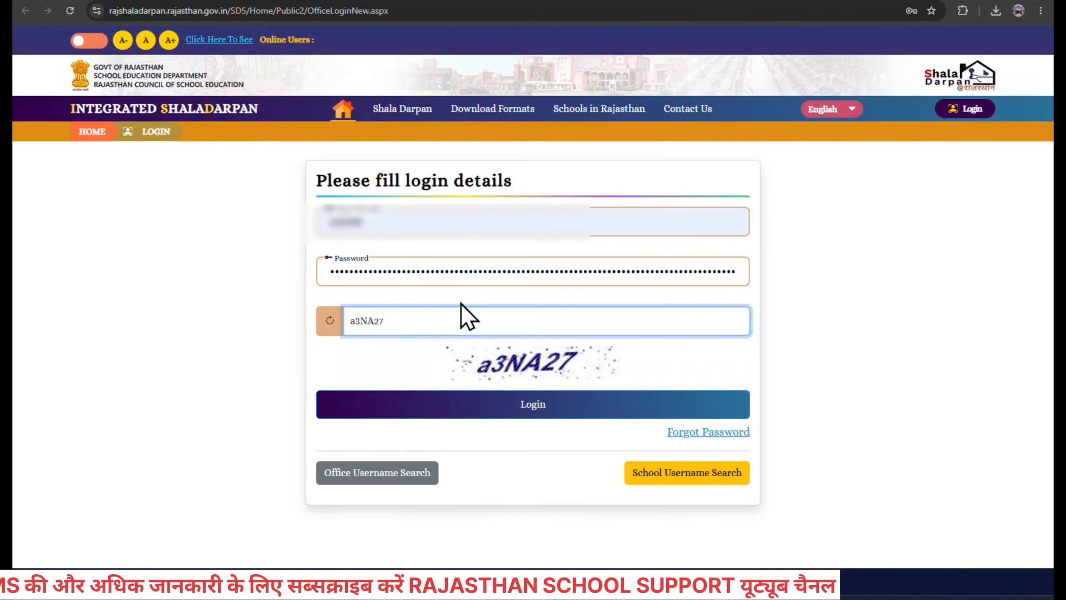
left_click(507, 404)
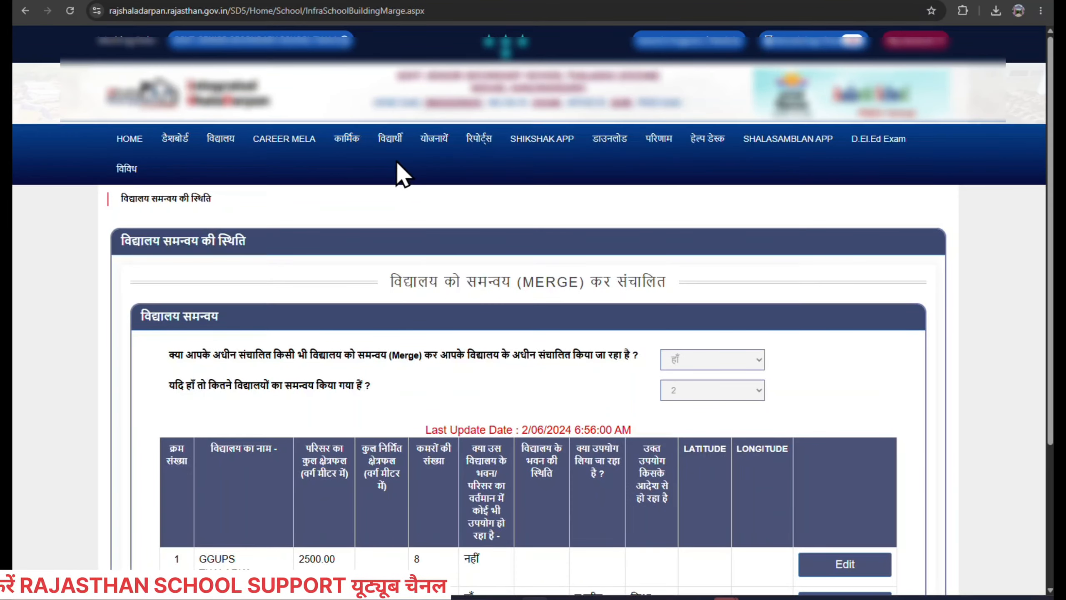
Switch the working role to the PEEO office and dismiss the Working As popup.
left_click(288, 46)
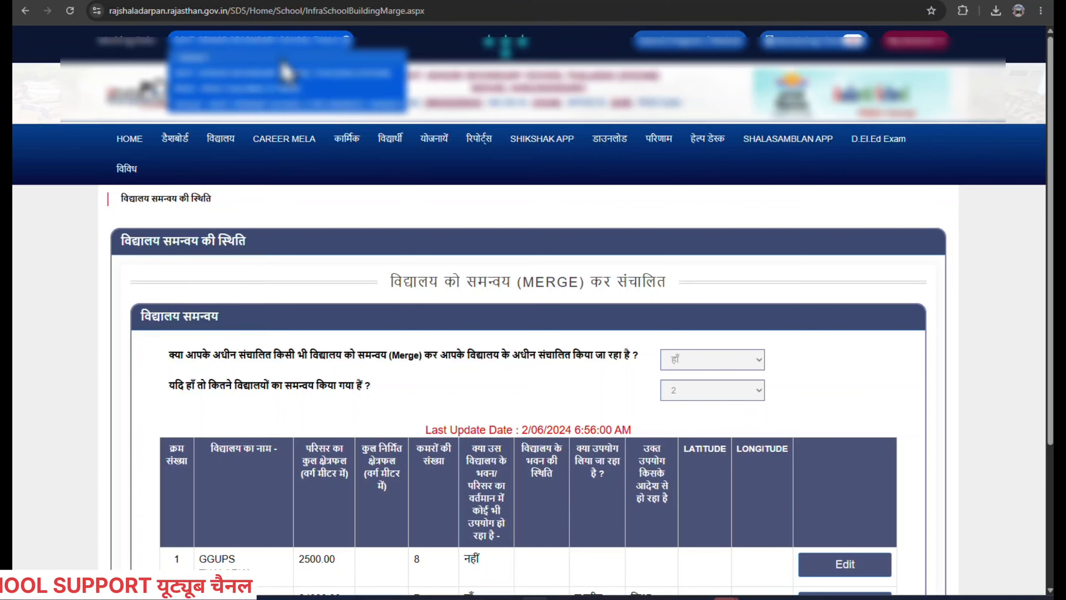
left_click(274, 91)
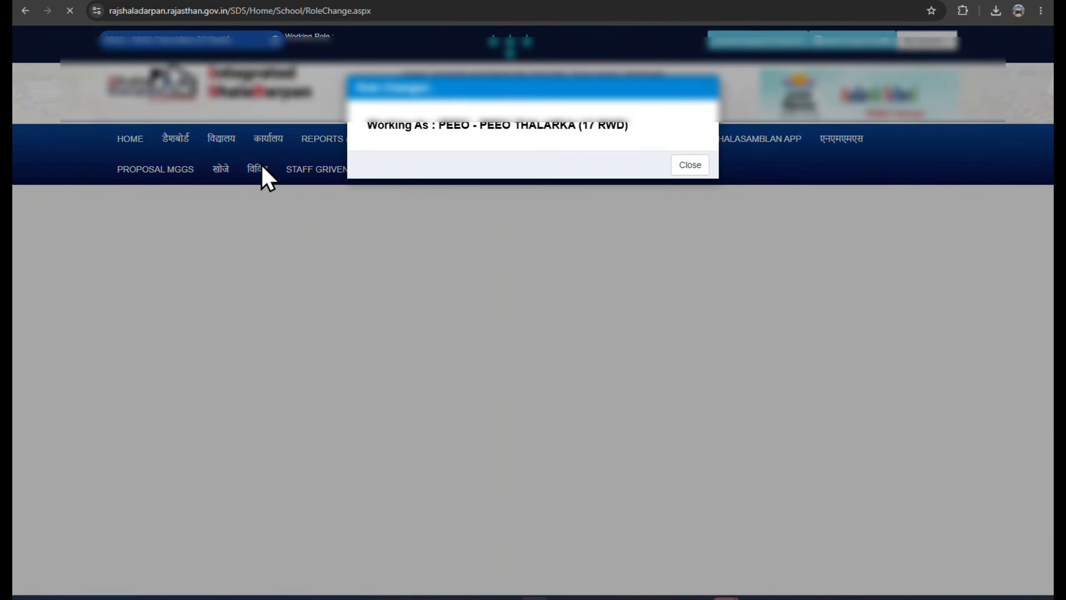
left_click(691, 166)
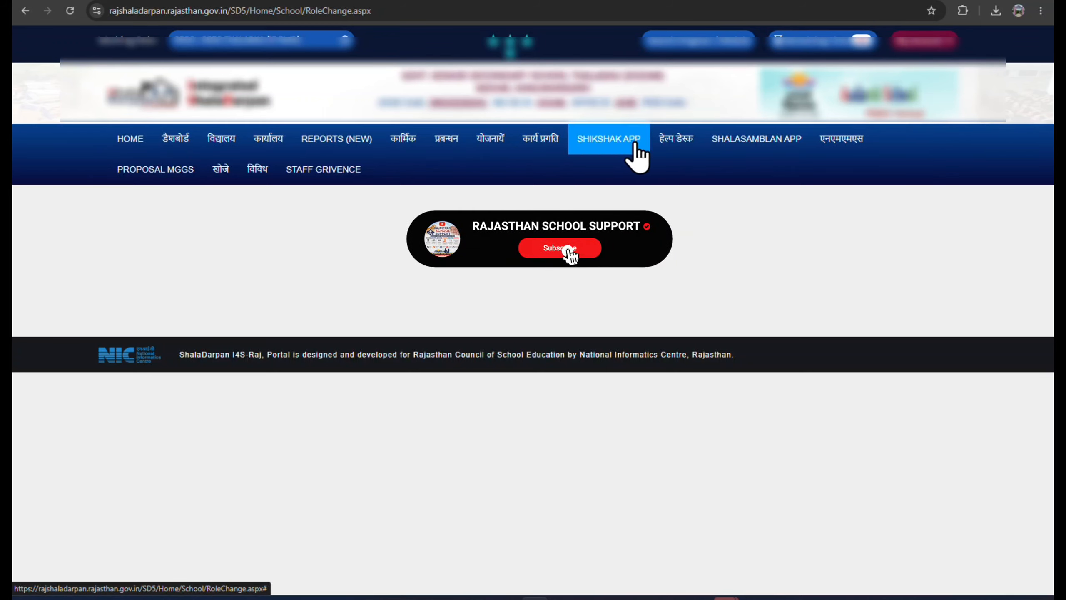
Under योजनायें, go to Transport Voucher DISTRIBUTION DISTANCE UPDATION to list the schools.
left_click(498, 145)
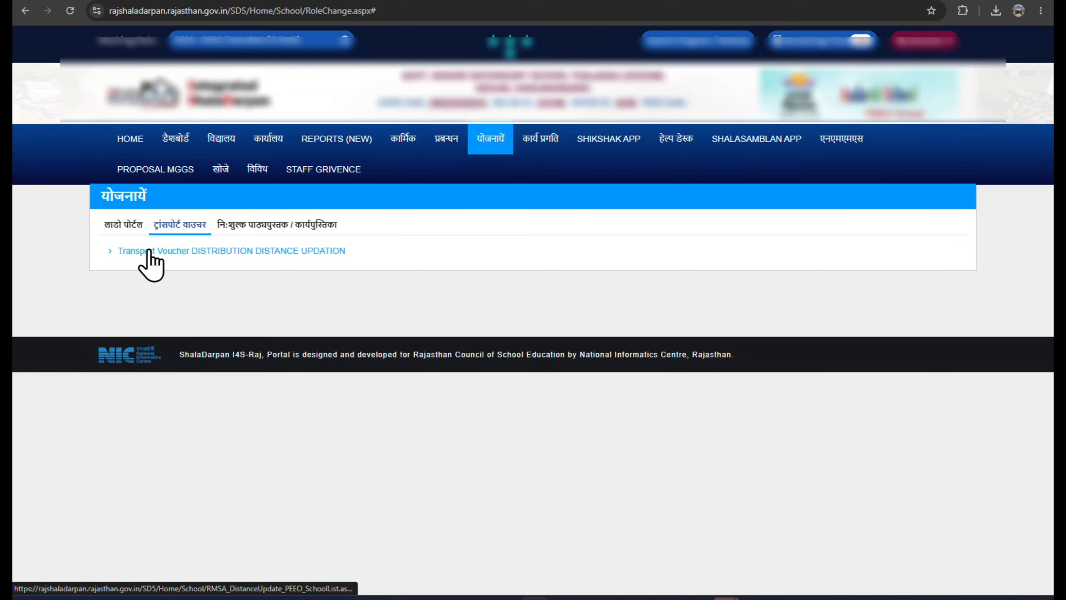
left_click(205, 257)
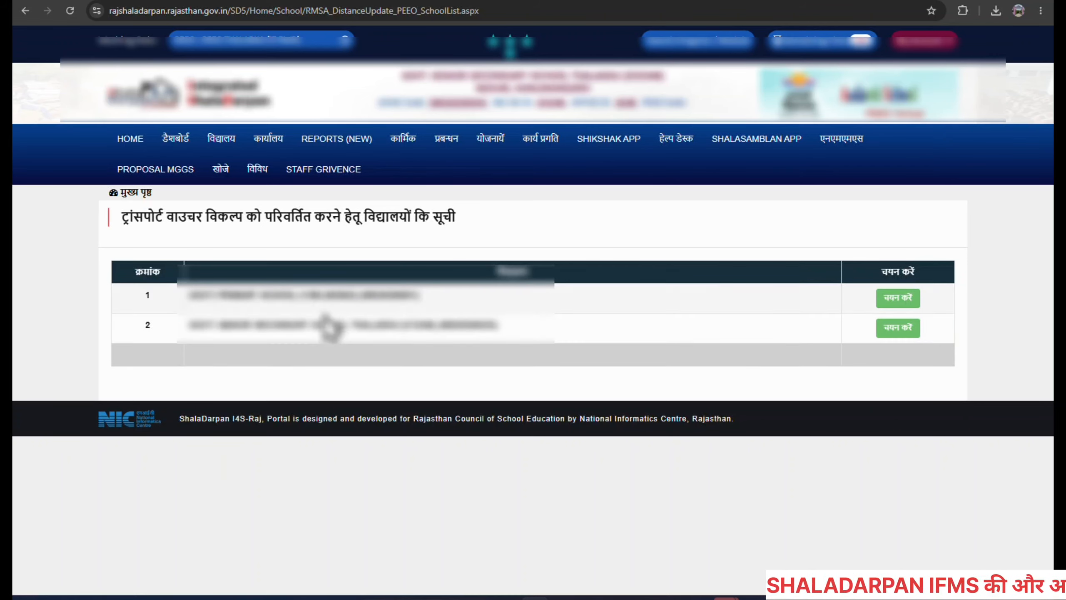
left_click_drag(144, 218, 487, 238)
Clear the highlighted heading text on the distance update page.
left_click(498, 235)
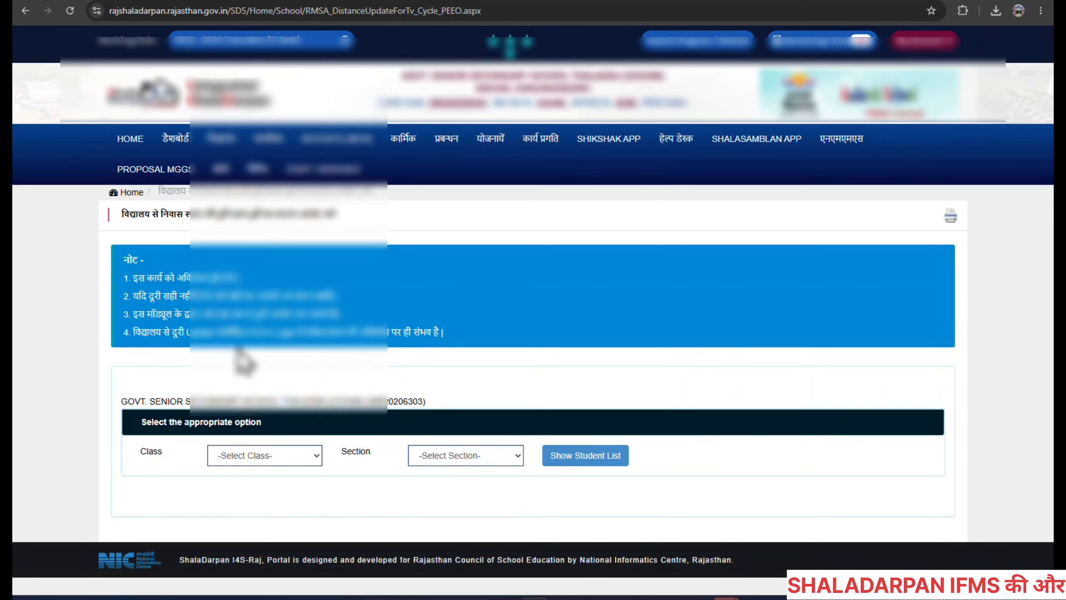
Choose Class 2 and Section A, then show the student list.
left_click(245, 461)
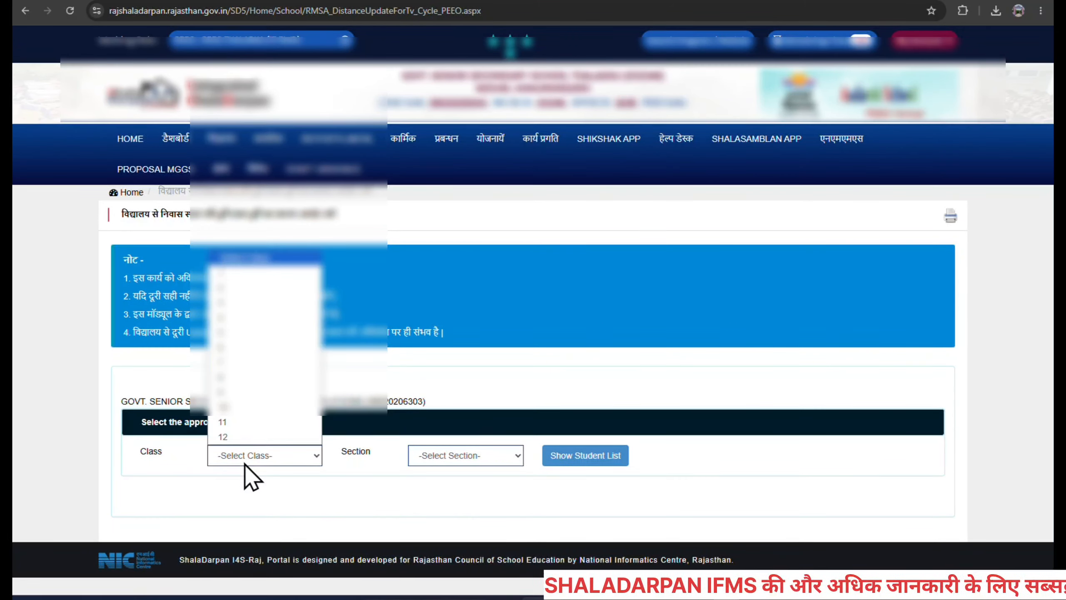
left_click(238, 290)
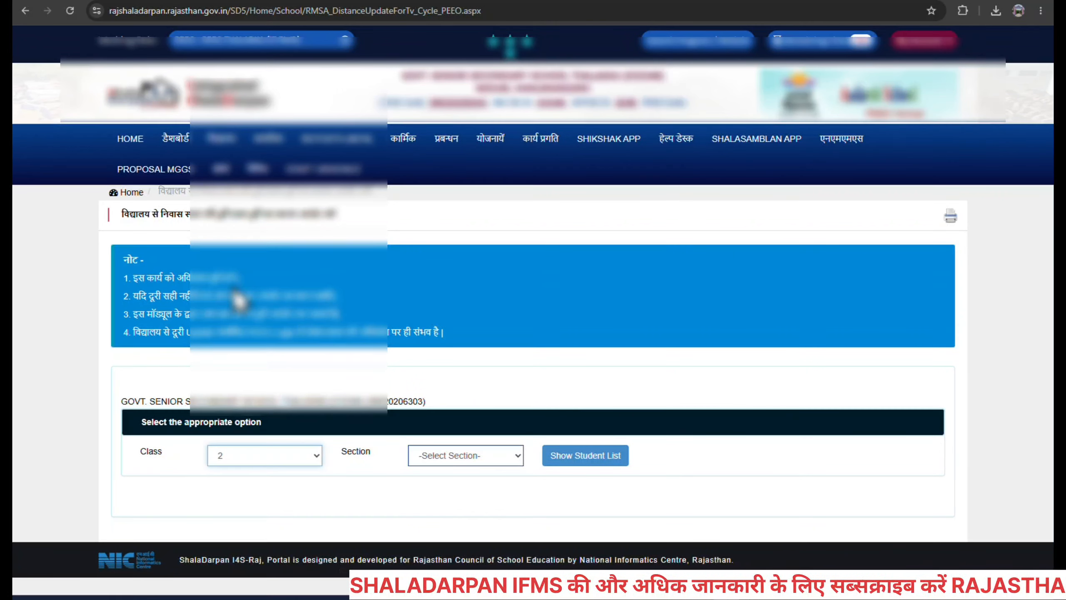
left_click(456, 460)
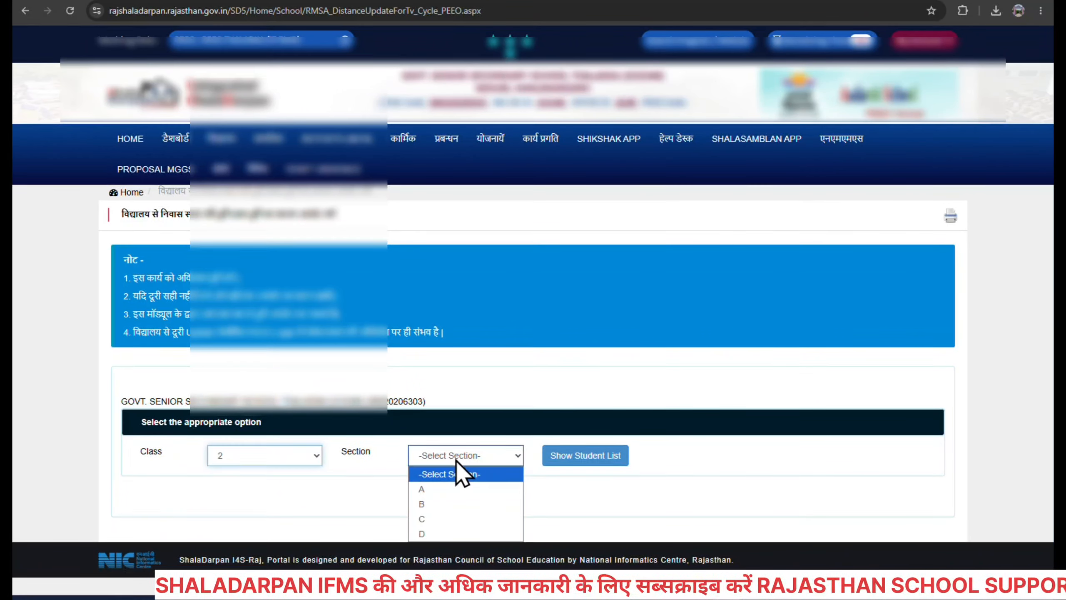
left_click(458, 490)
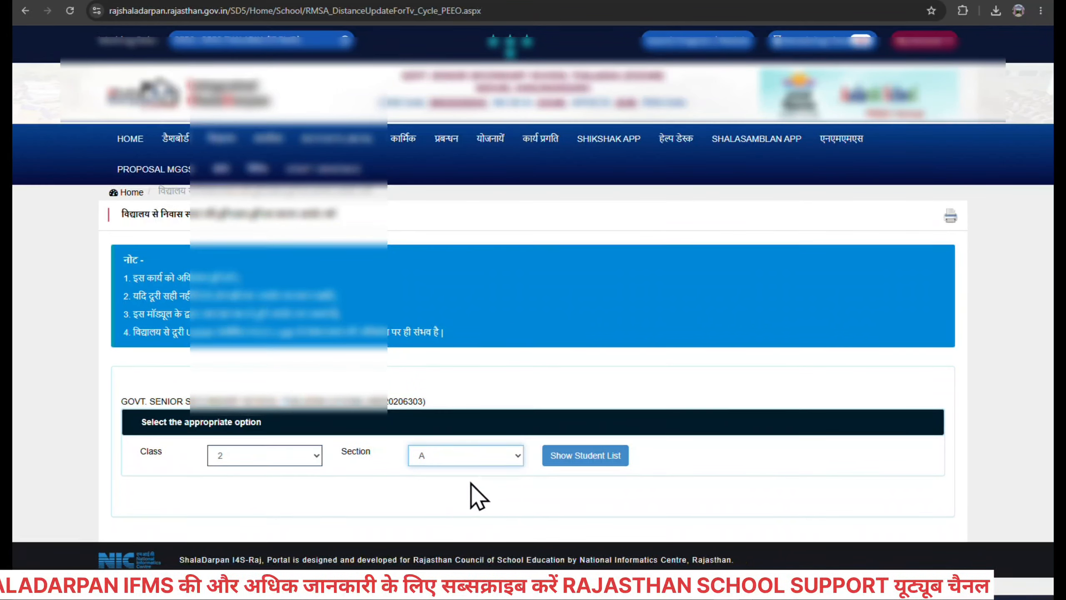
left_click(580, 459)
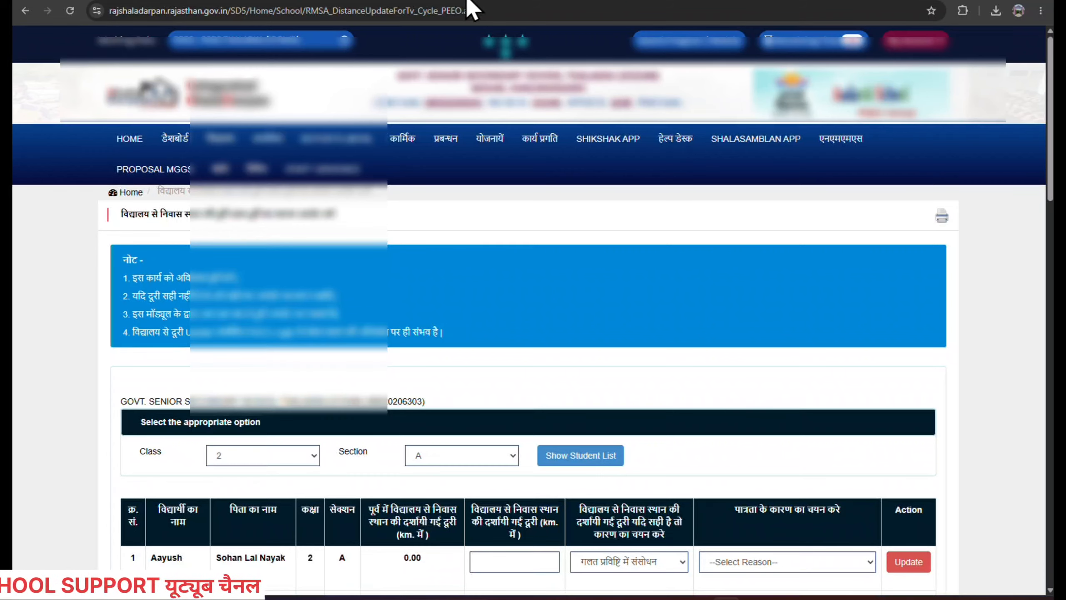
scroll(448, 255, "down", 5)
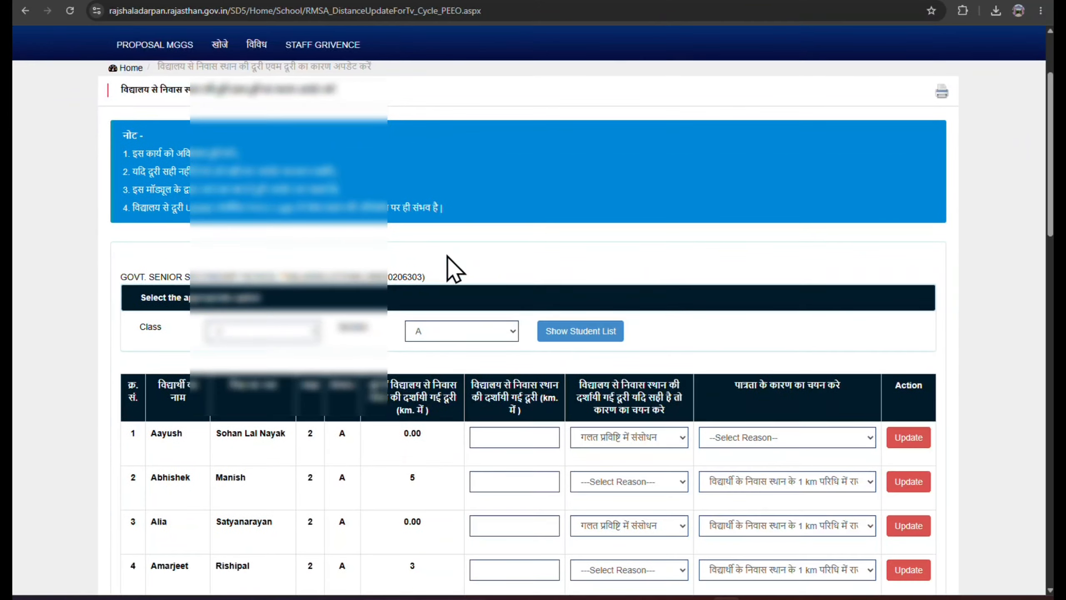
scroll(361, 277, "down", 4)
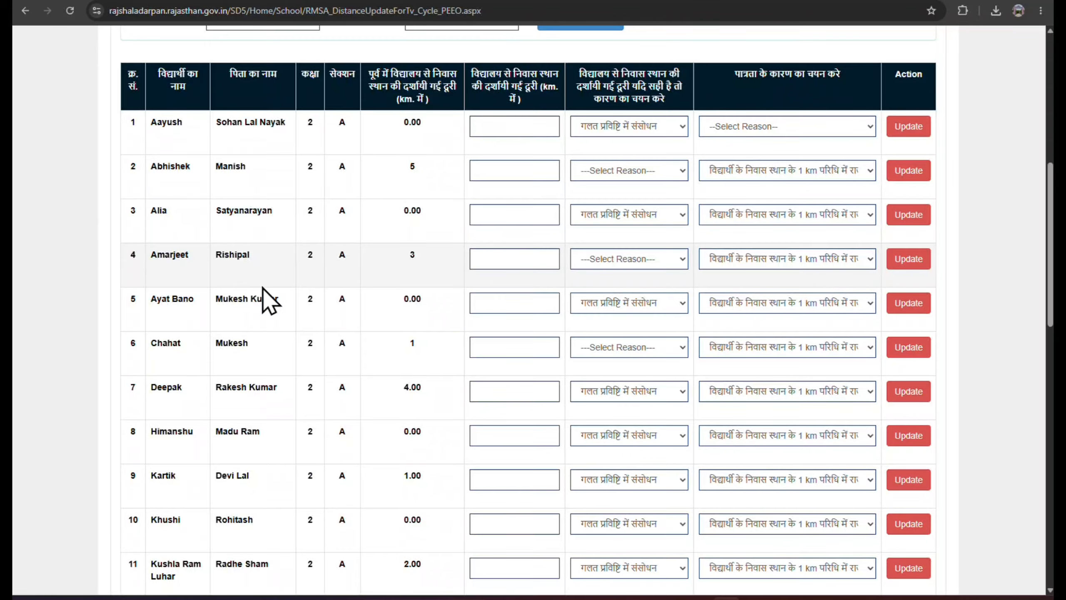
scroll(269, 300, "down", 12)
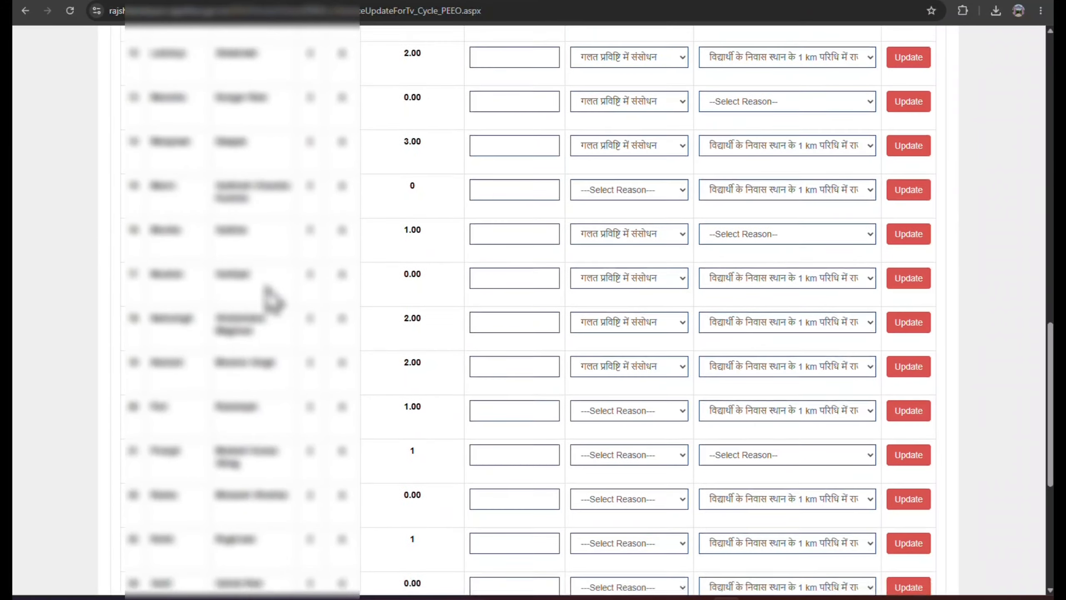
scroll(272, 300, "down", 4)
scroll(273, 299, "up", 8)
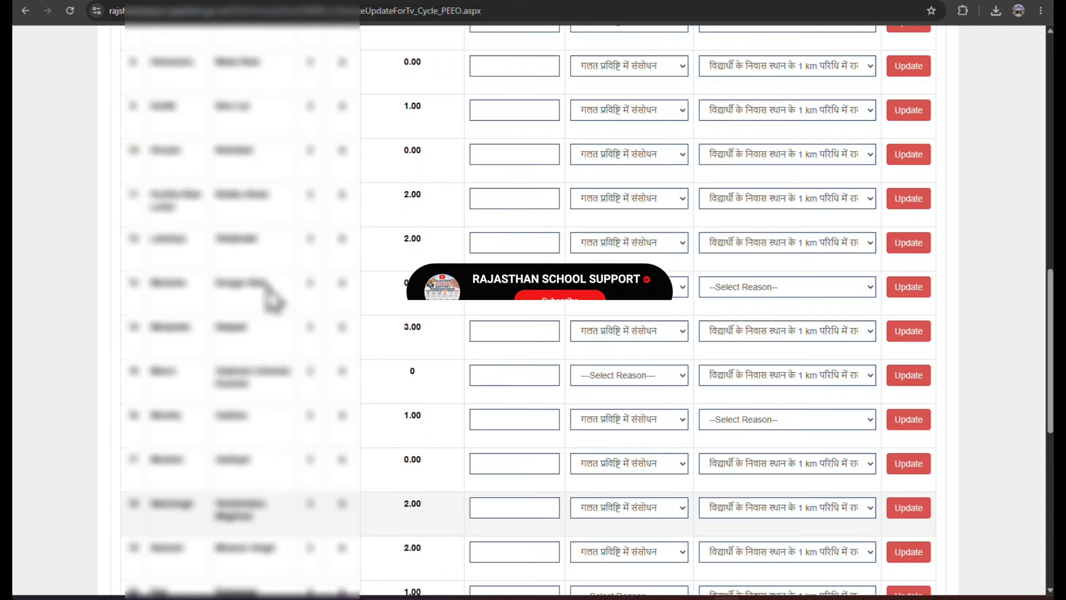
scroll(271, 298, "up", 11)
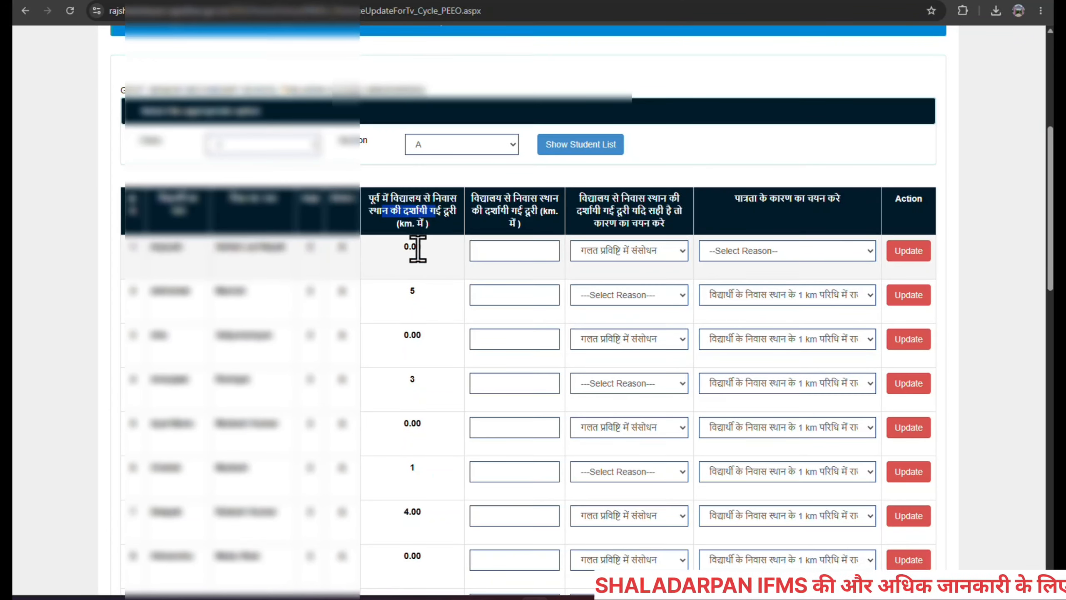
Enter a new distance of 1 for the first student, whose recorded distance is 0.00.
left_click(404, 251)
left_click_drag(403, 250, 423, 253)
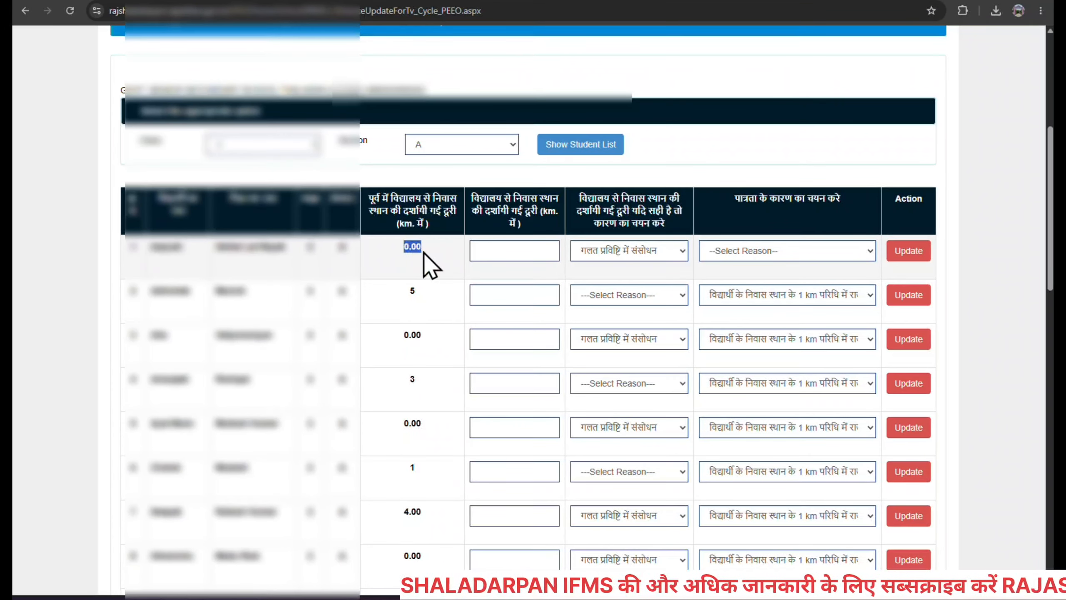
left_click(425, 257)
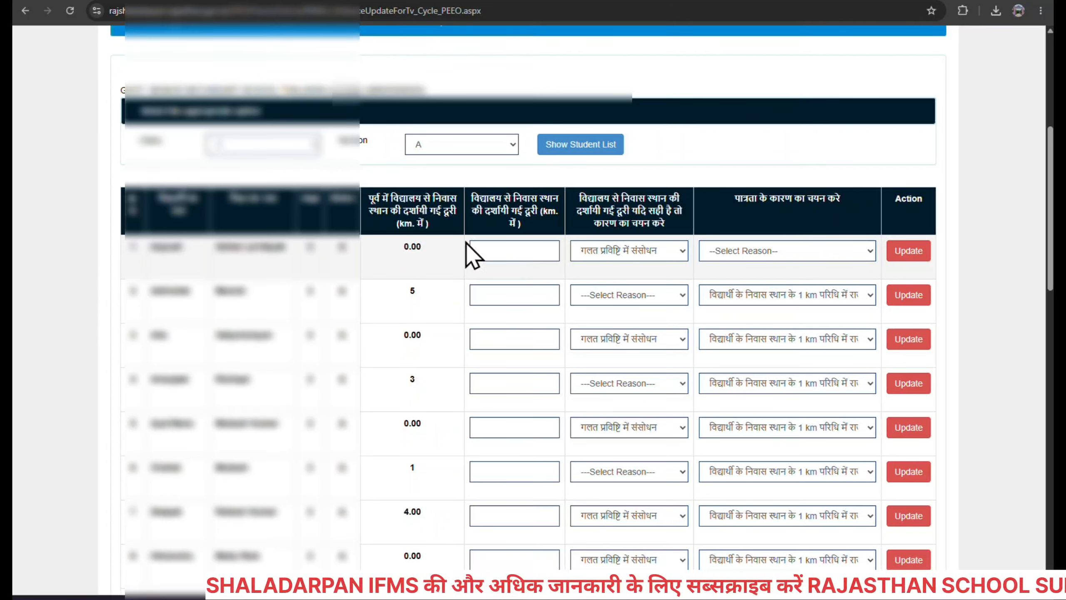
left_click(521, 249)
type("1")
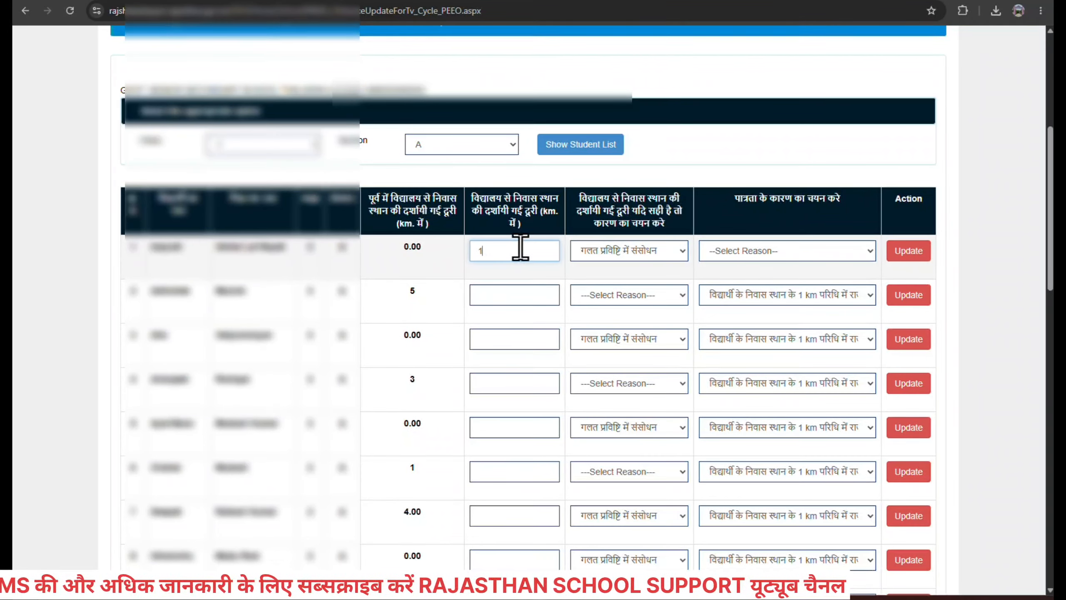
Give the first student the wrong-entry correction reason and 'no government school within 1 km' eligibility.
left_click(641, 255)
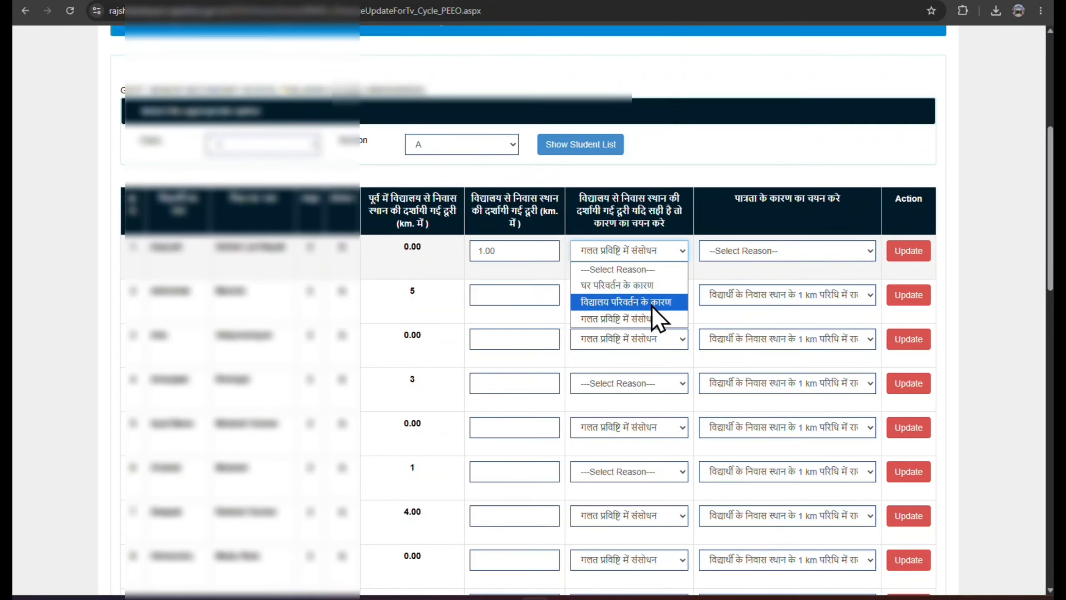
left_click(630, 320)
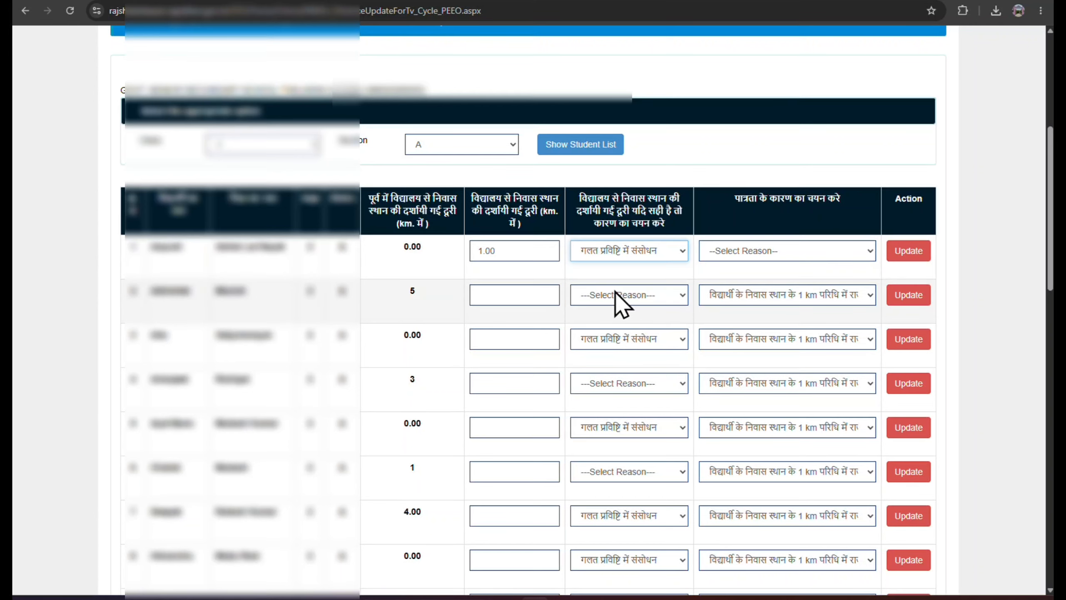
left_click(740, 251)
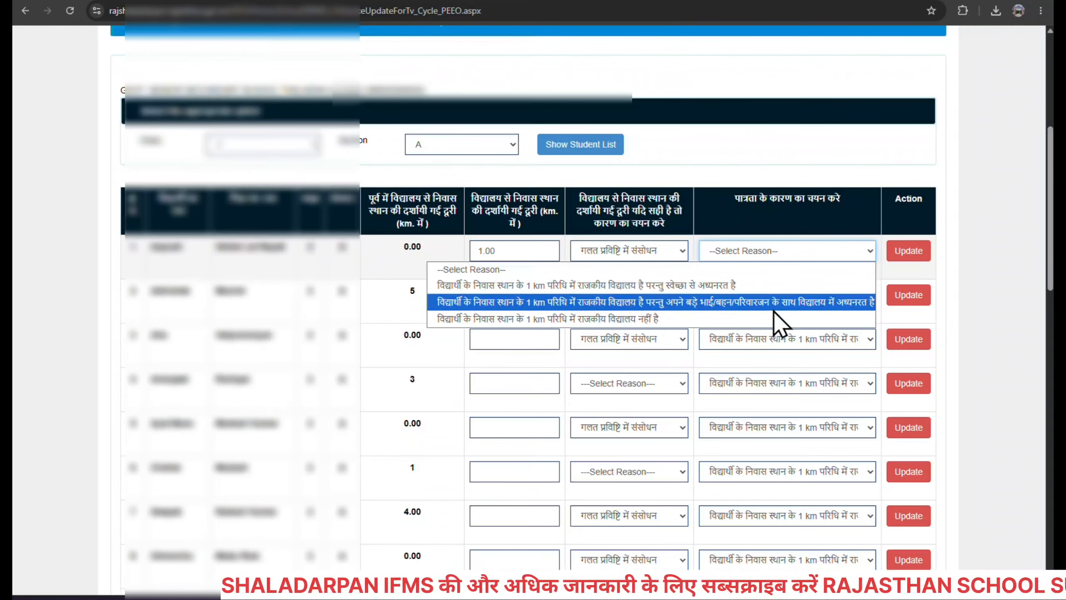
left_click(642, 320)
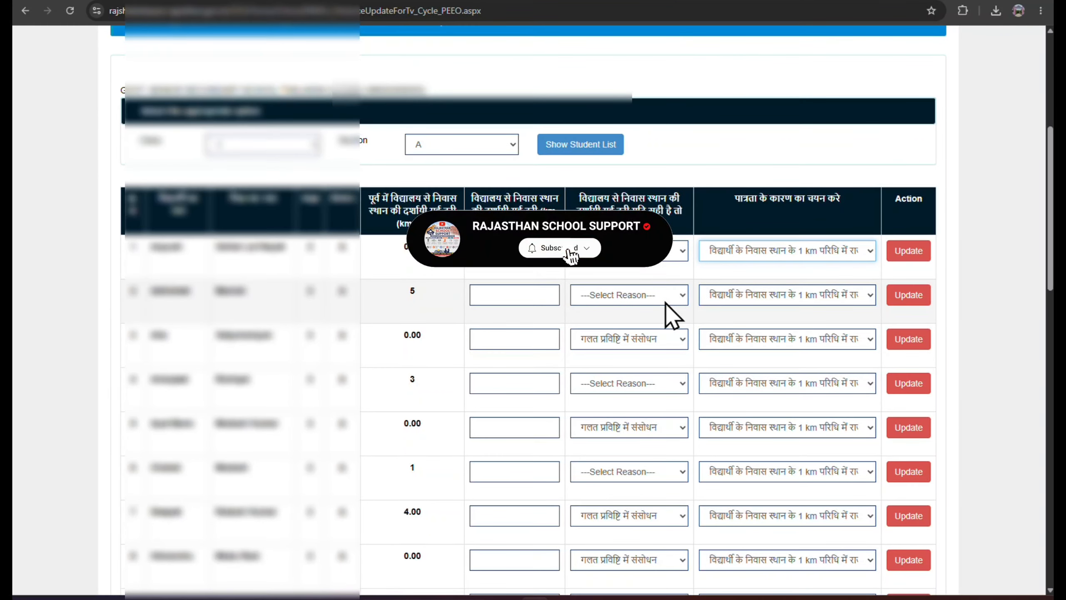
For the student recorded at 1, choose 'गलत प्रविष्टि में संशोधन' and 'no government school within 1 km'.
scroll(665, 303, "down", 1)
scroll(665, 303, "down", 4)
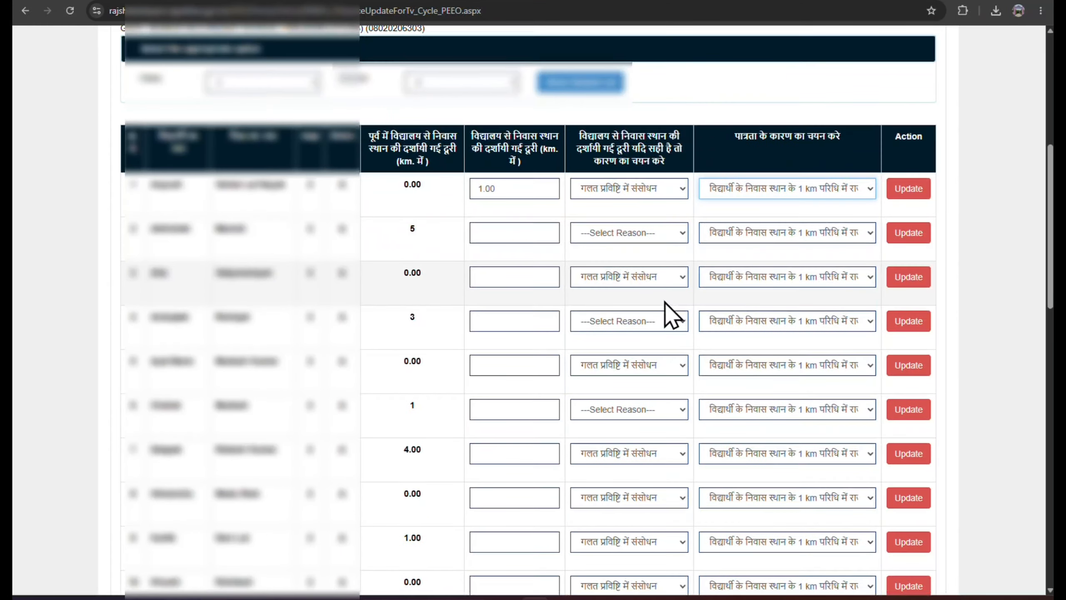
scroll(586, 294, "down", 3)
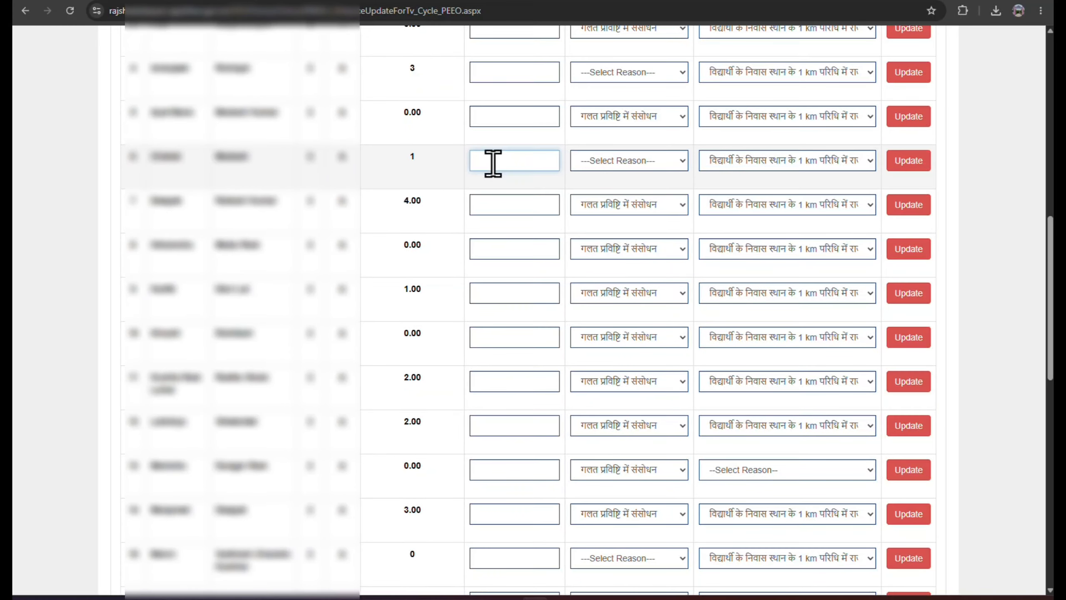
left_click(638, 166)
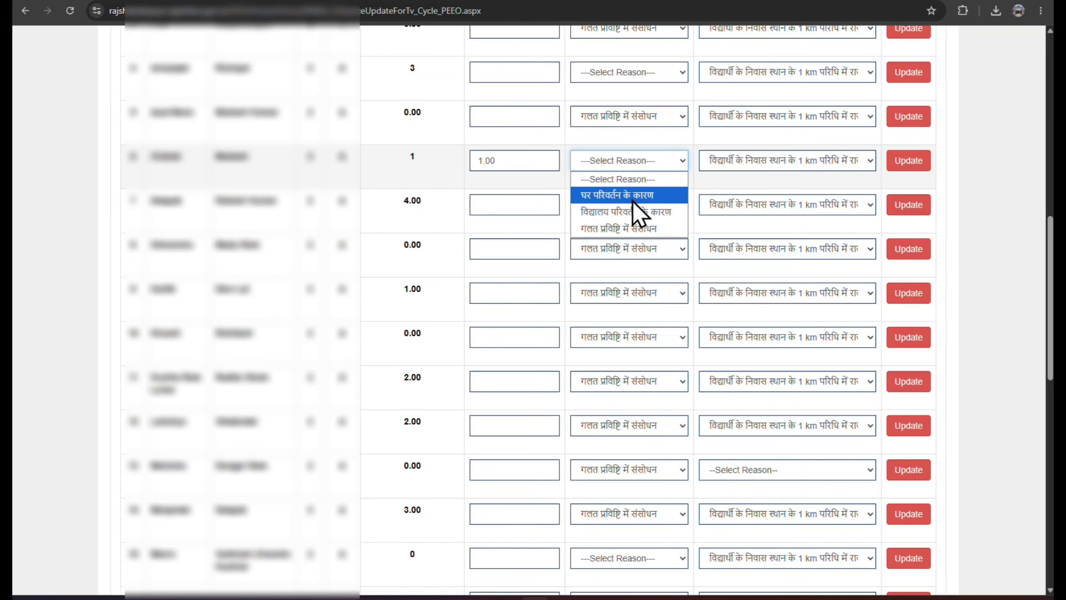
left_click(641, 229)
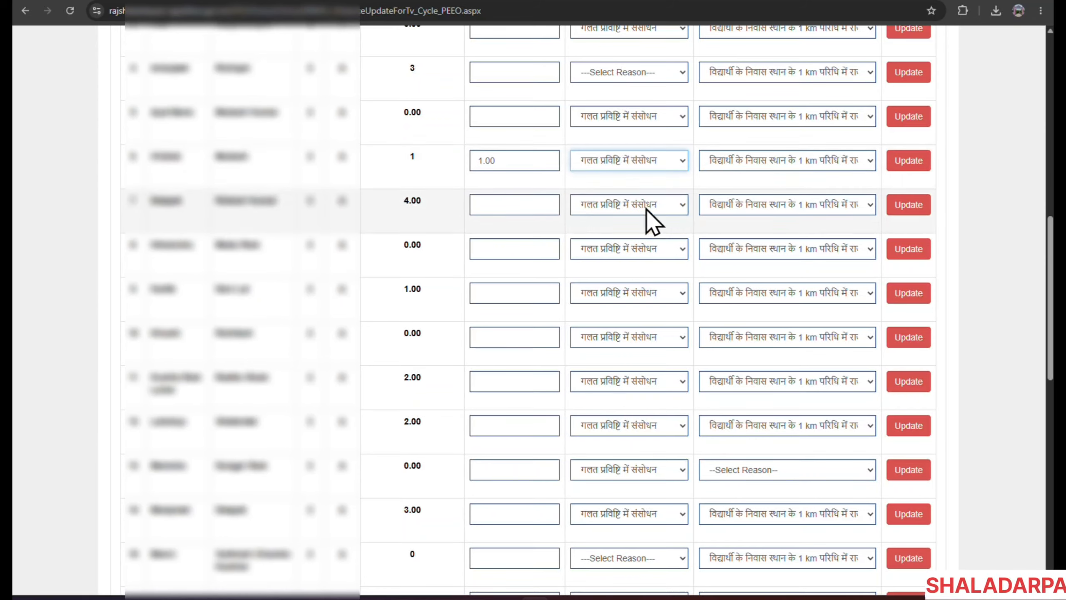
left_click(748, 163)
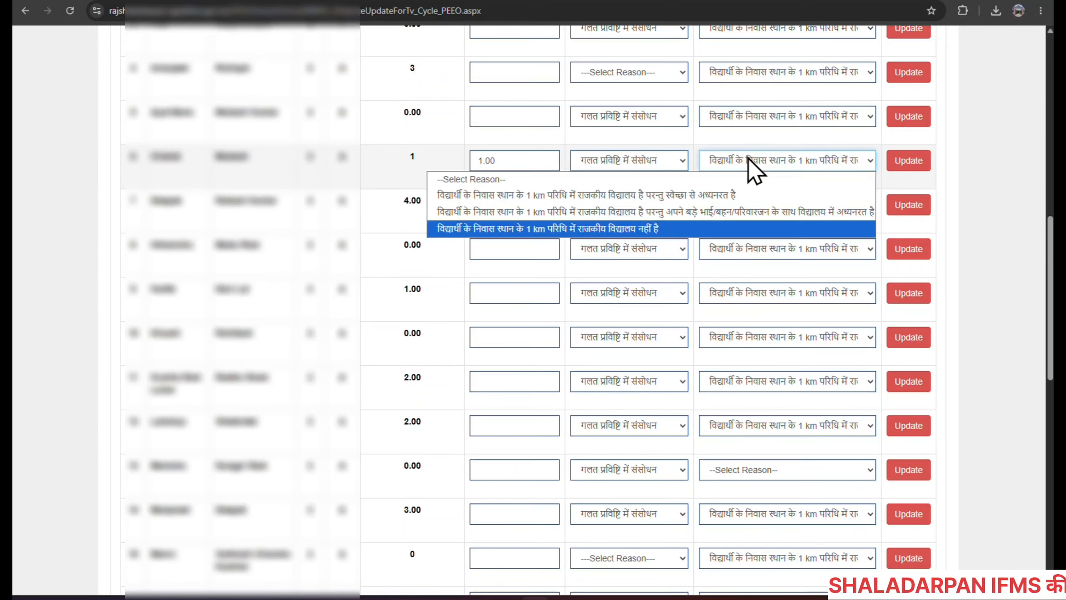
left_click(684, 229)
Save this student's distance update and close the Please note confirmation.
left_click(898, 161)
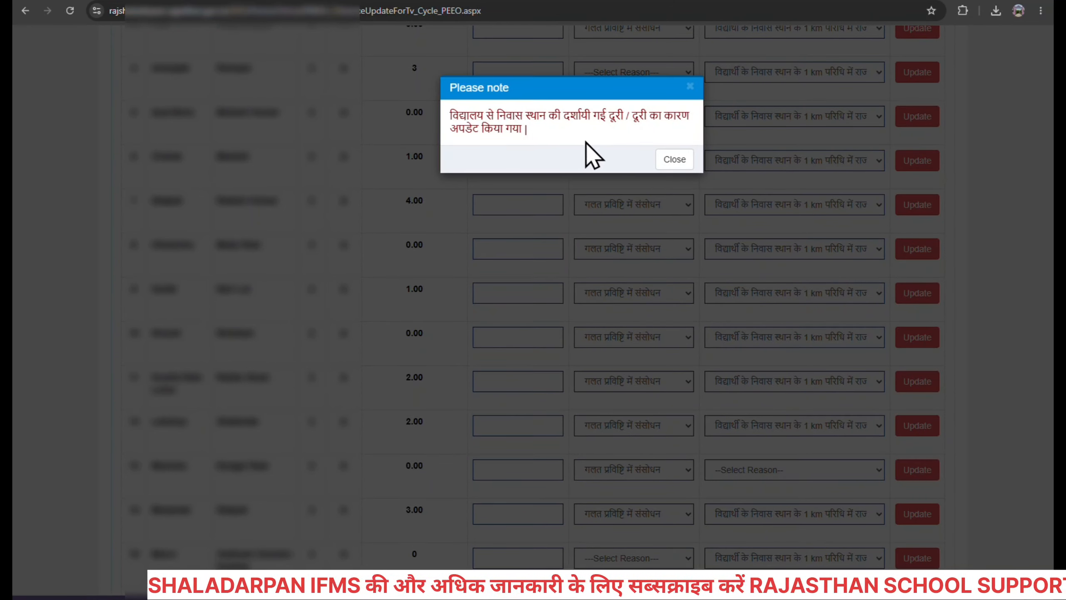
left_click(675, 160)
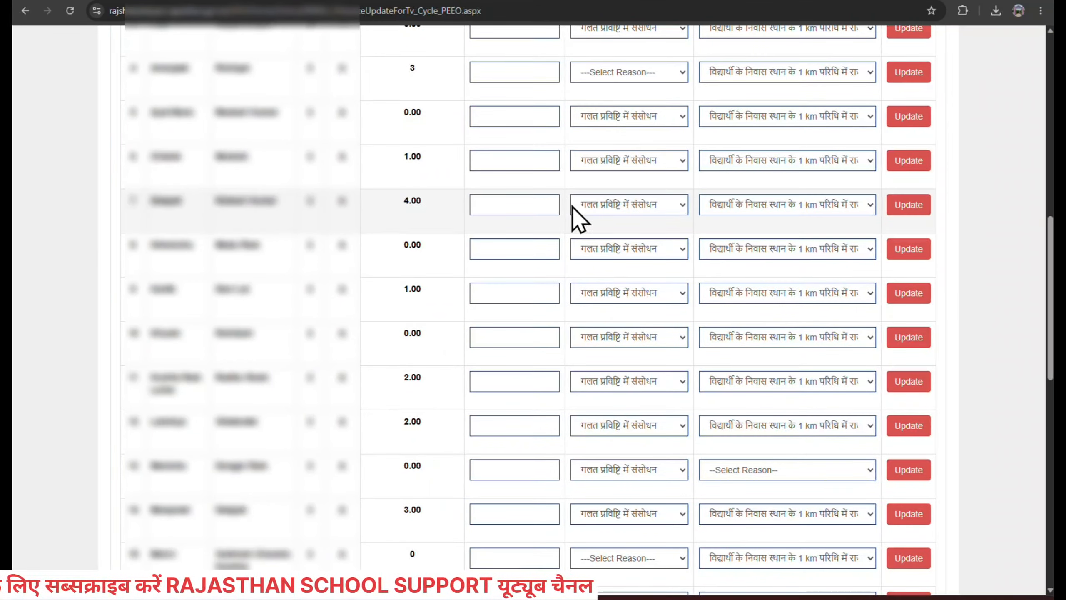
scroll(565, 199, "up", 7)
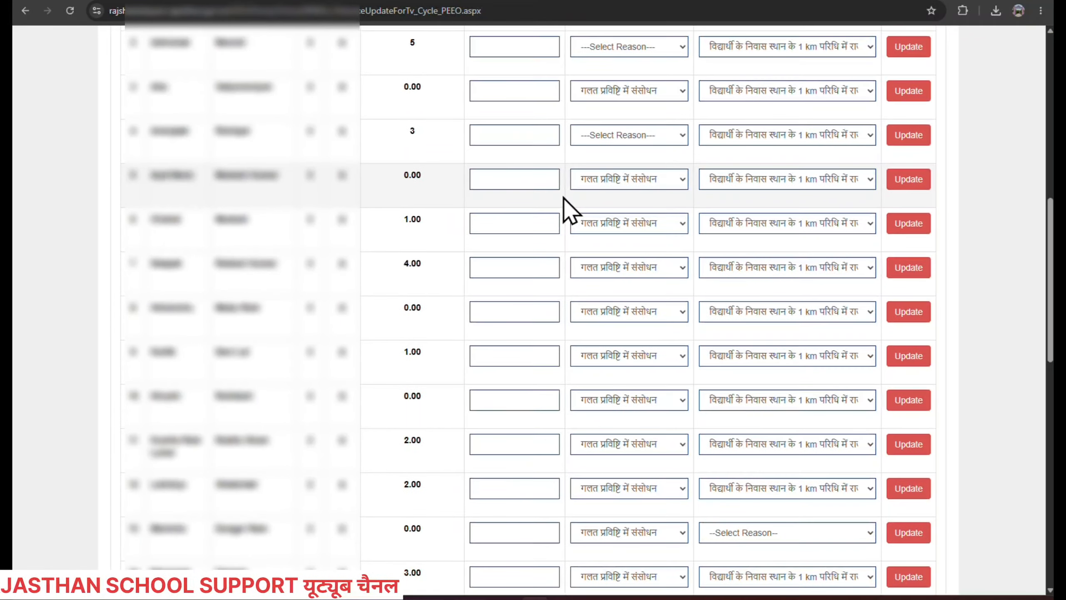
scroll(566, 210, "up", 6)
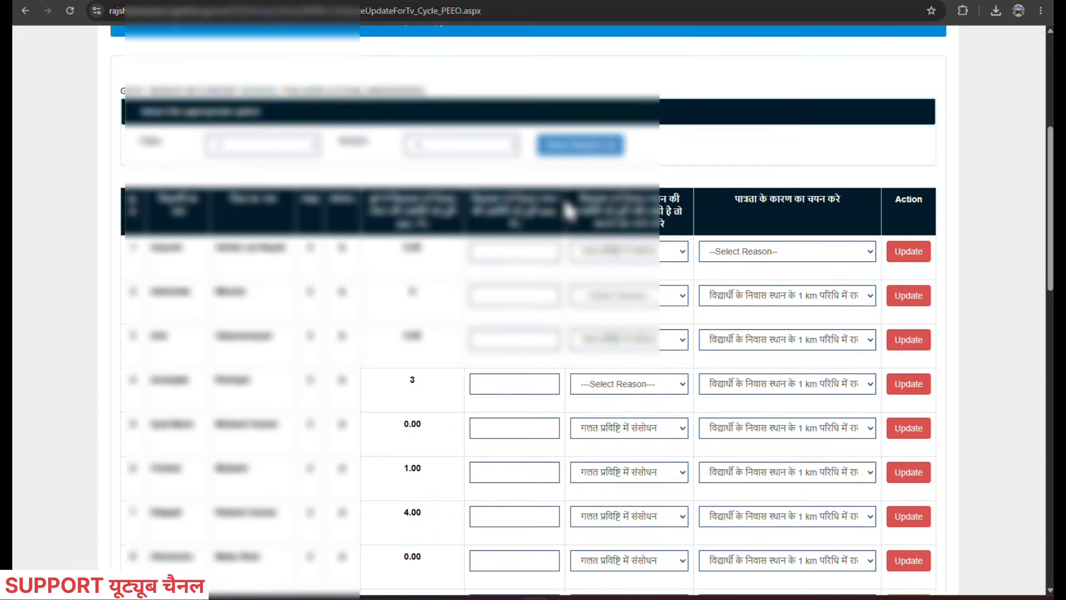